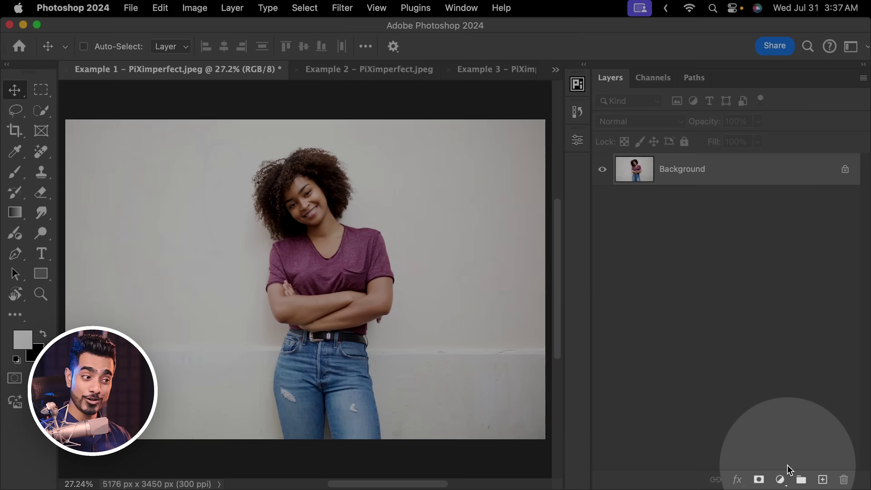
# Step: Add a Curves adjustment layer and raise two curve points into peaks
pyautogui.click(780, 479)
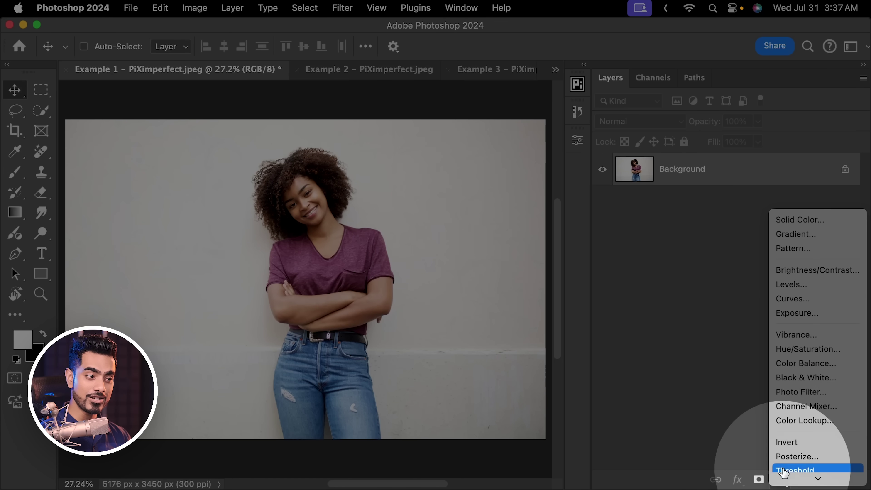
pyautogui.click(795, 300)
pyautogui.moveTo(333, 269); pyautogui.dragTo(204, 262)
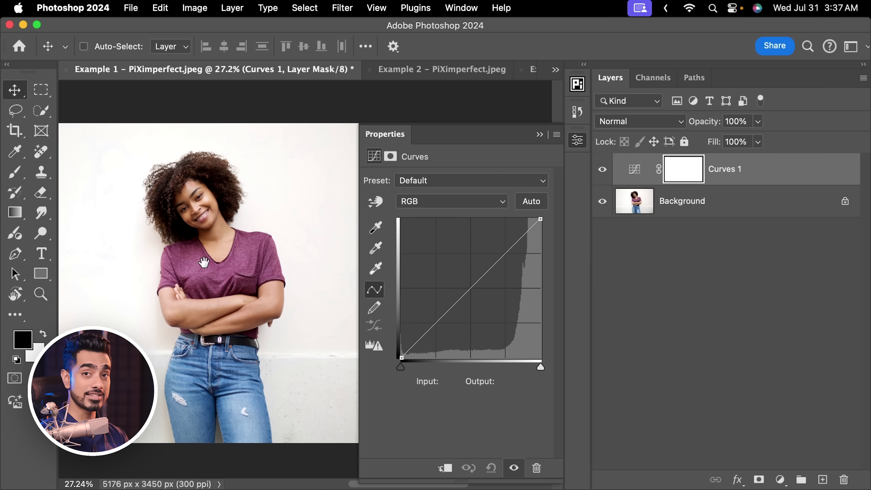
pyautogui.moveTo(422, 338); pyautogui.dragTo(453, 341)
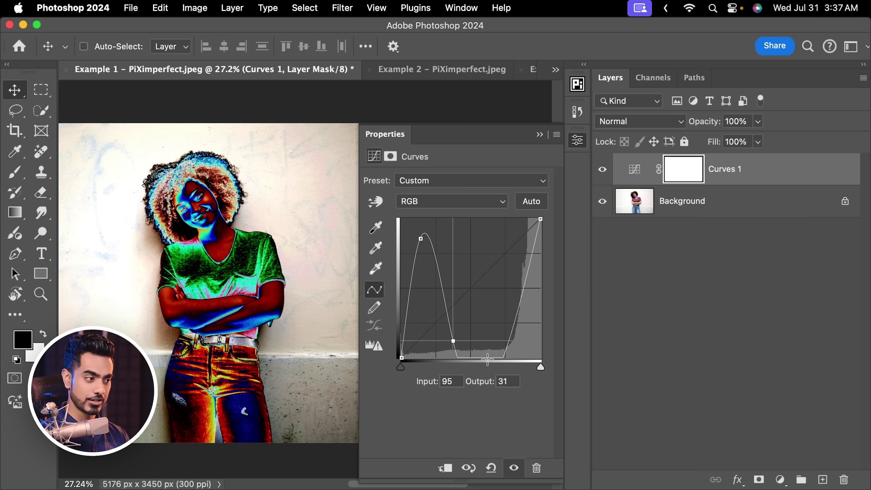
pyautogui.moveTo(487, 359); pyautogui.dragTo(525, 326)
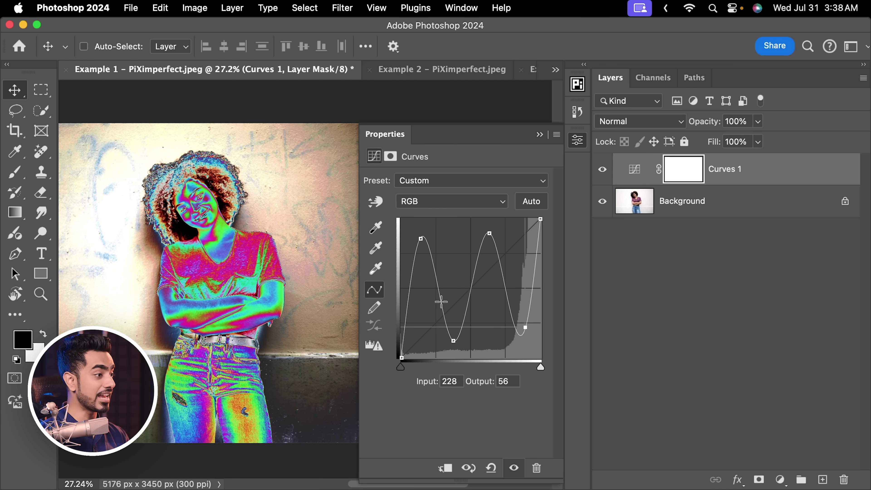
pyautogui.moveTo(207, 237); pyautogui.dragTo(272, 251)
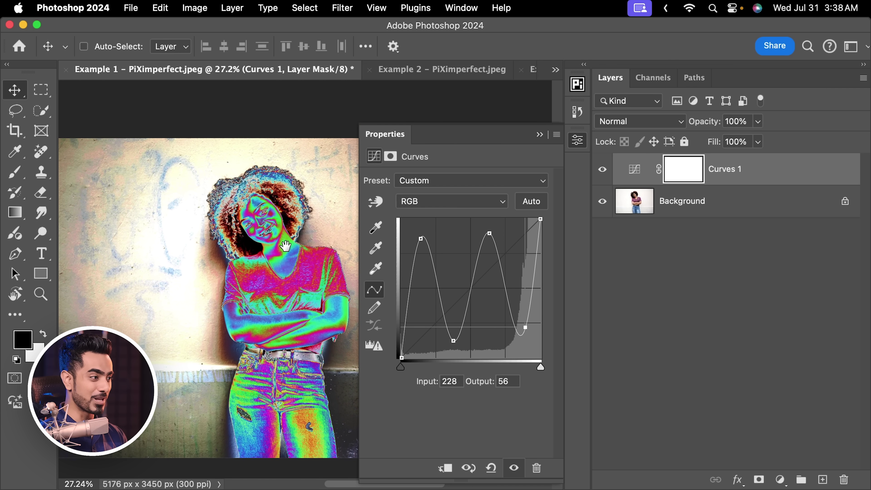
pyautogui.hscroll(6, 285, 245)
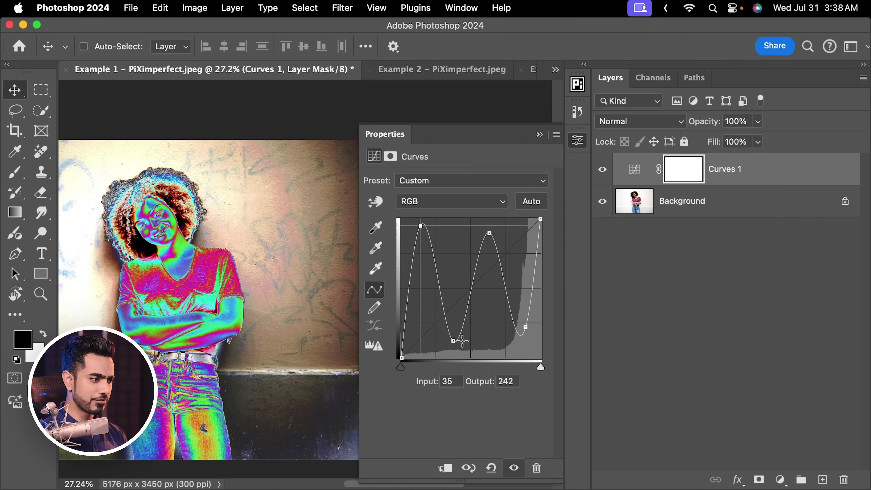
# Step: Reshape the curve into alternating dips and peaks, then collapse the Curves properties
pyautogui.moveTo(453, 350); pyautogui.dragTo(453, 358)
pyautogui.moveTo(489, 227); pyautogui.dragTo(488, 222)
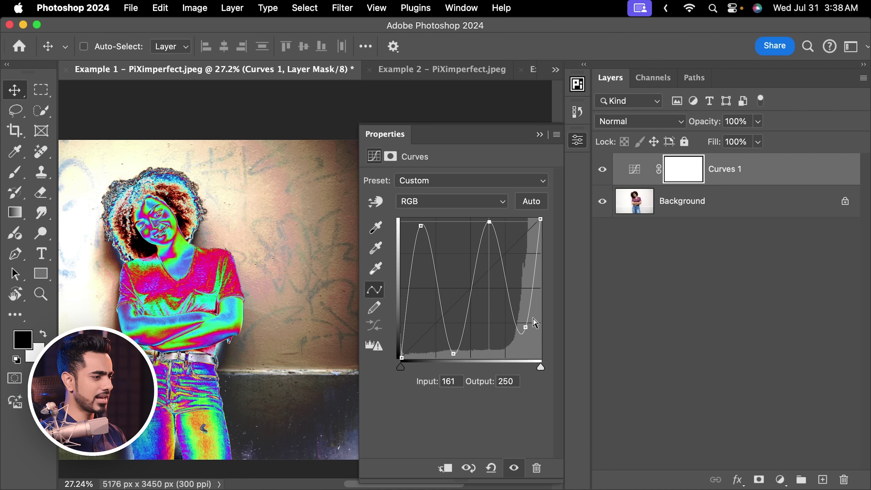
pyautogui.moveTo(524, 330); pyautogui.dragTo(520, 347)
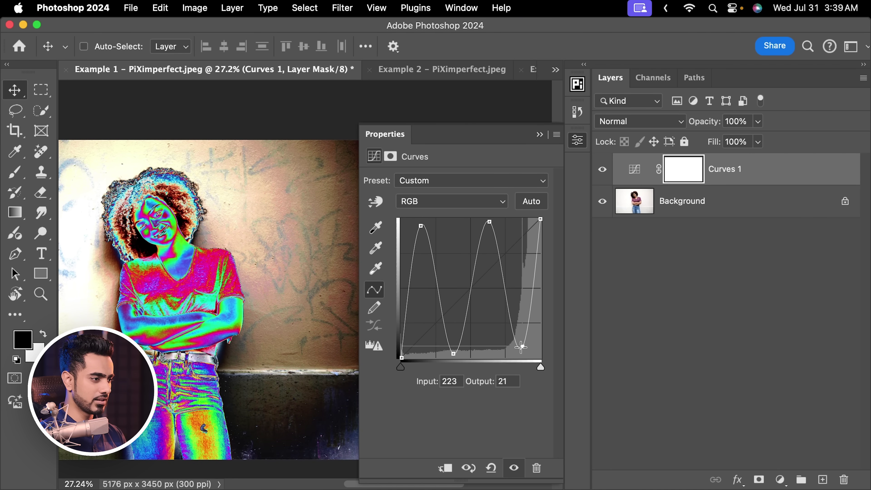
pyautogui.click(539, 135)
# Step: Fit the photo in the window and duplicate the Background layer with Cmd+J
pyautogui.press('super+0')
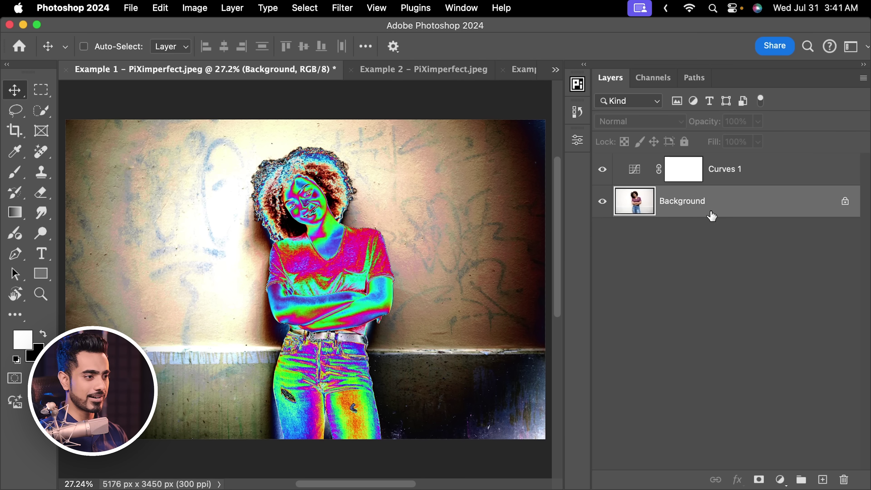
pyautogui.press('super+j')
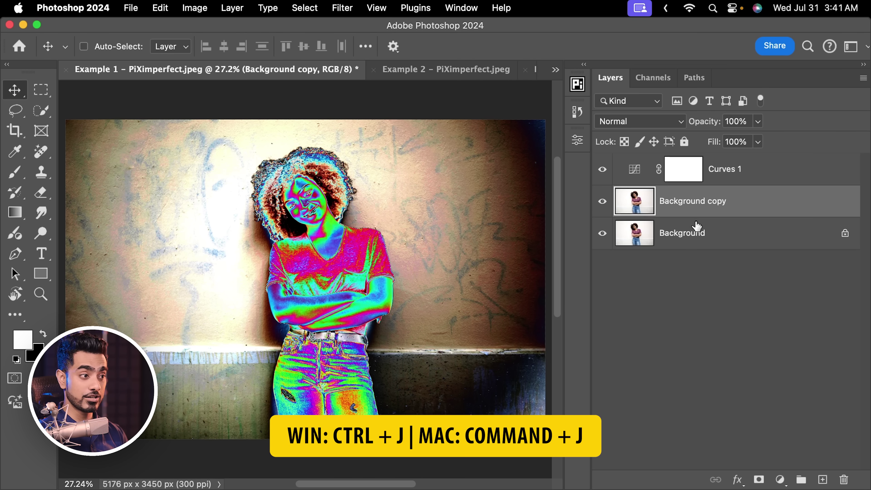
pyautogui.scroll(5, 431, 151)
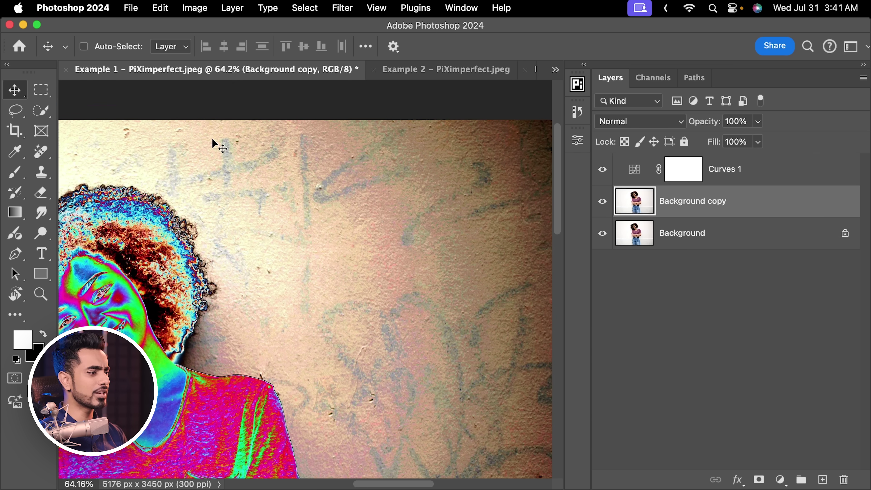
# Step: Switch to the Patch Tool and patch the marks on the wall
pyautogui.rightClick(43, 153)
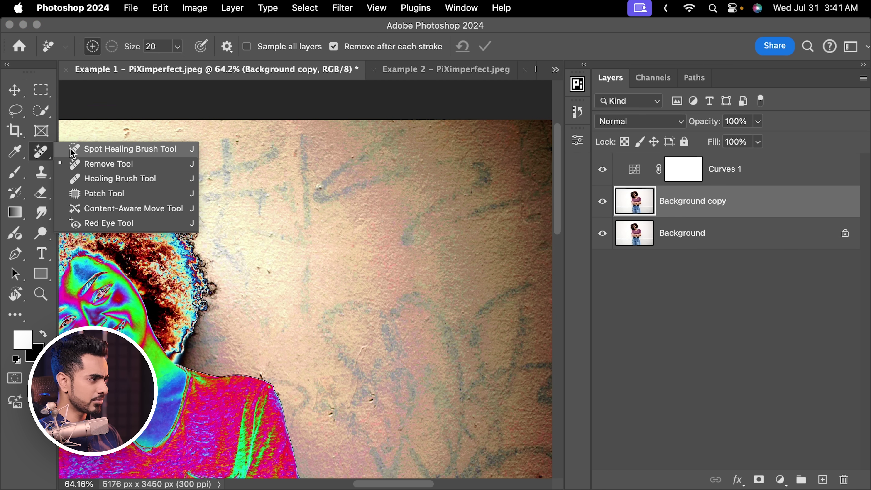
pyautogui.click(100, 194)
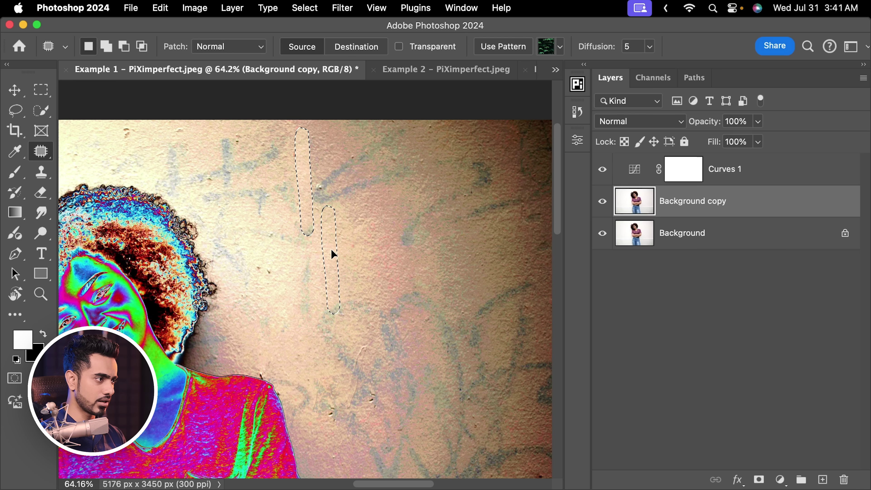
pyautogui.press('super+d')
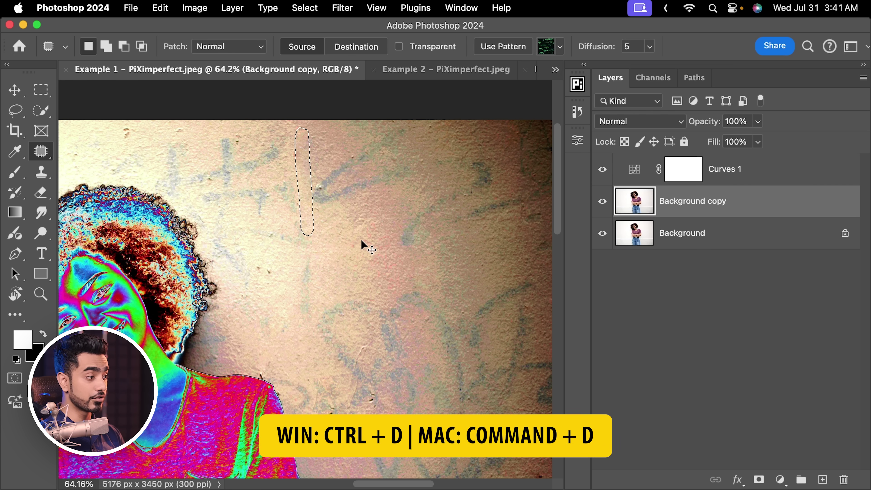
pyautogui.moveTo(300, 140)
pyautogui.mouseDown()
pyautogui.moveTo(289, 163)
pyautogui.moveTo(306, 151)
pyautogui.mouseUp()
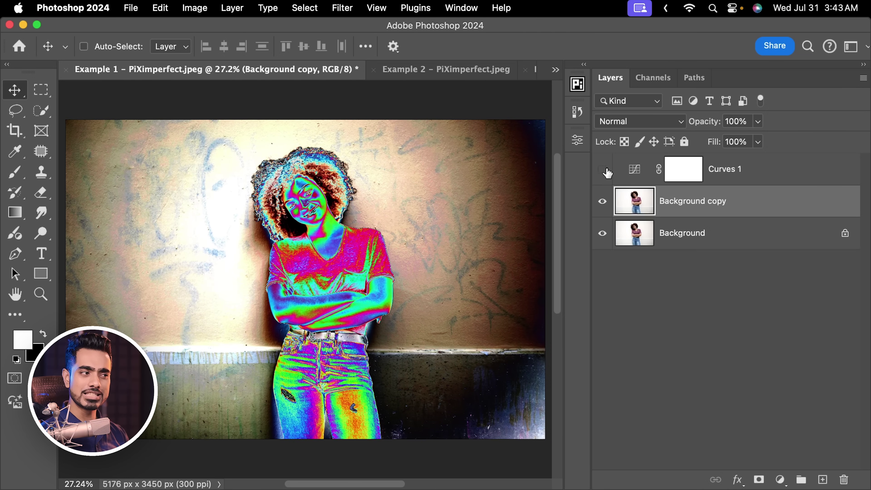
# Step: Hide Curves 1 and use the Camera Raw Filter's Remove tool on the remaining spots
pyautogui.click(602, 169)
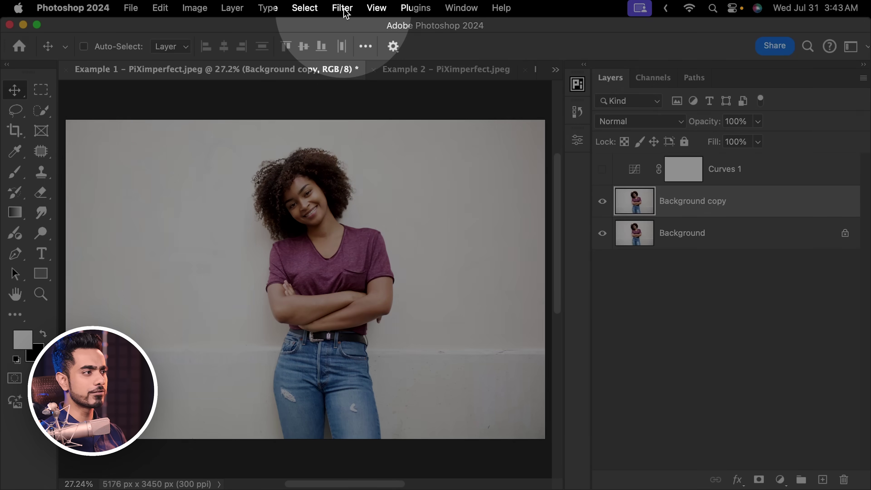
pyautogui.click(342, 8)
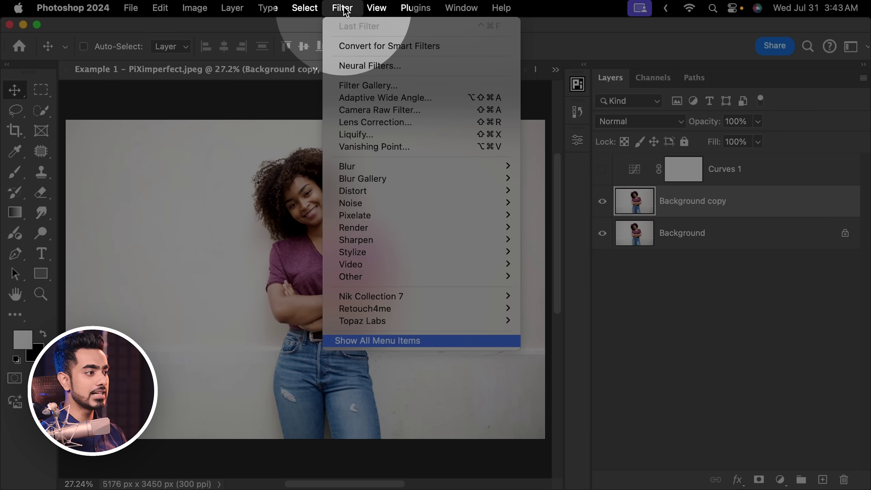
pyautogui.click(362, 109)
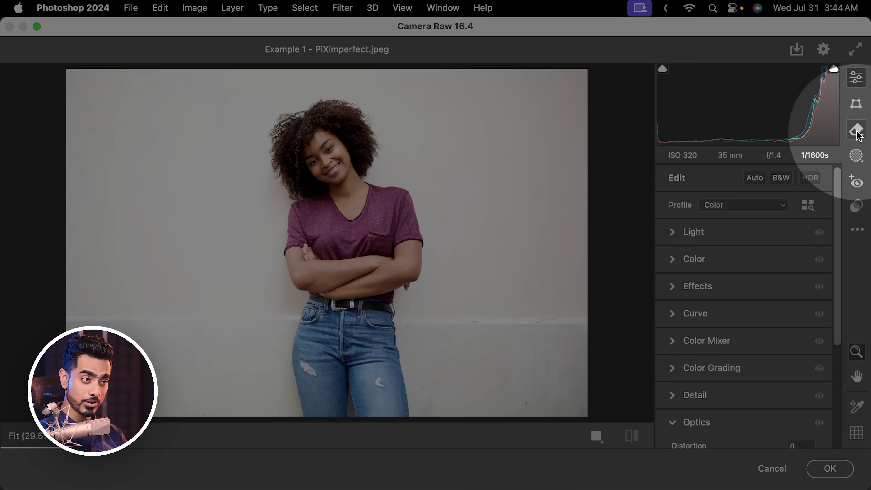
pyautogui.click(857, 130)
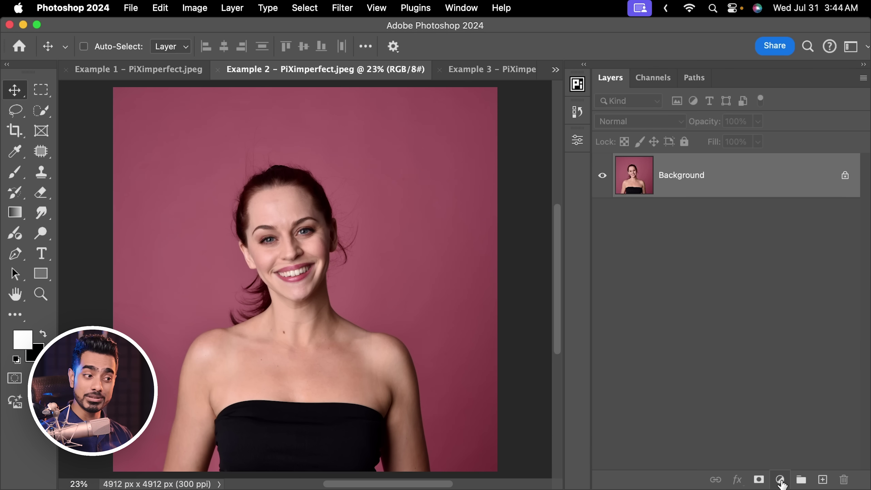
# Step: Add a Curves layer to Example 2 and drag its points into alternating peaks and dips
pyautogui.click(780, 480)
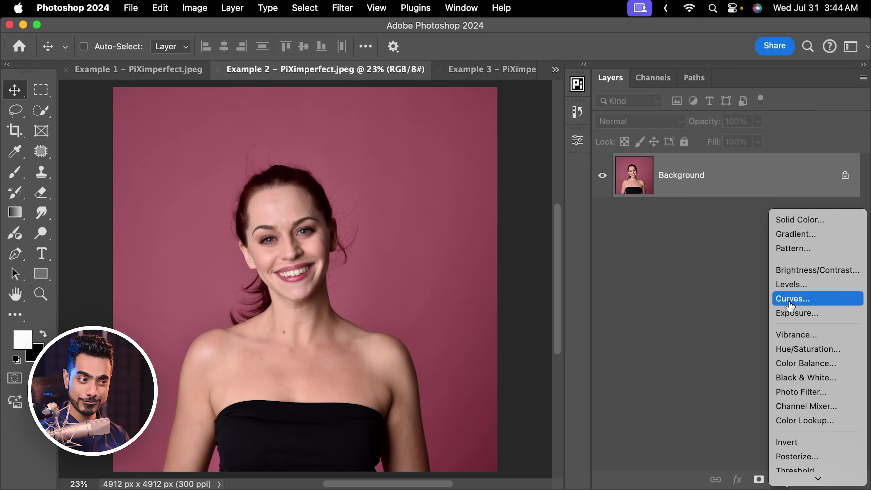
pyautogui.click(791, 304)
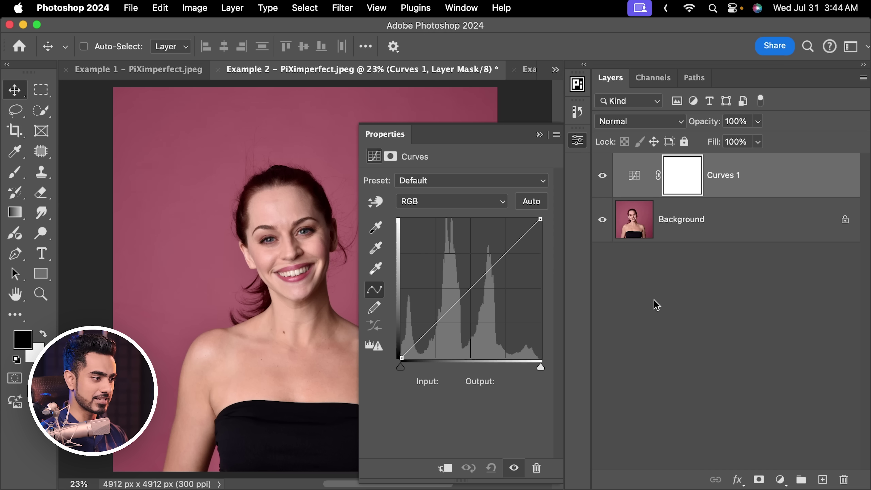
pyautogui.hscroll(3, 310, 252)
pyautogui.moveTo(427, 331); pyautogui.dragTo(448, 335)
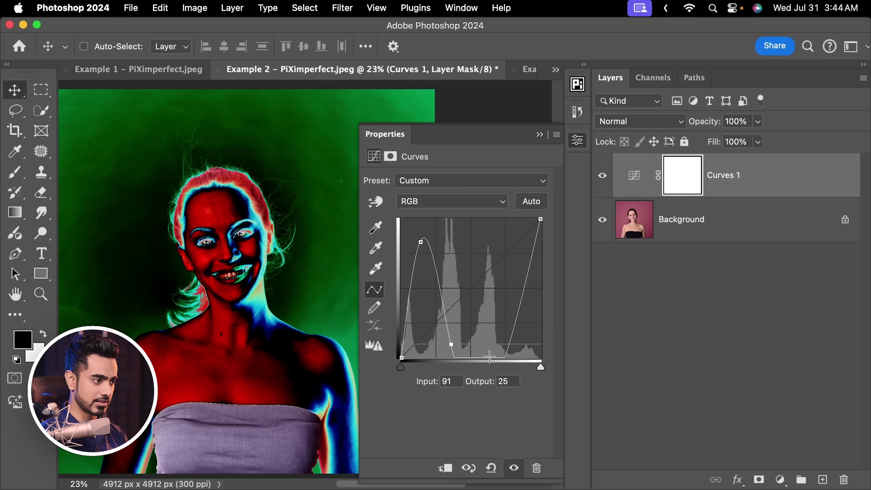
pyautogui.moveTo(489, 357); pyautogui.dragTo(521, 339)
pyautogui.moveTo(215, 183); pyautogui.dragTo(231, 199)
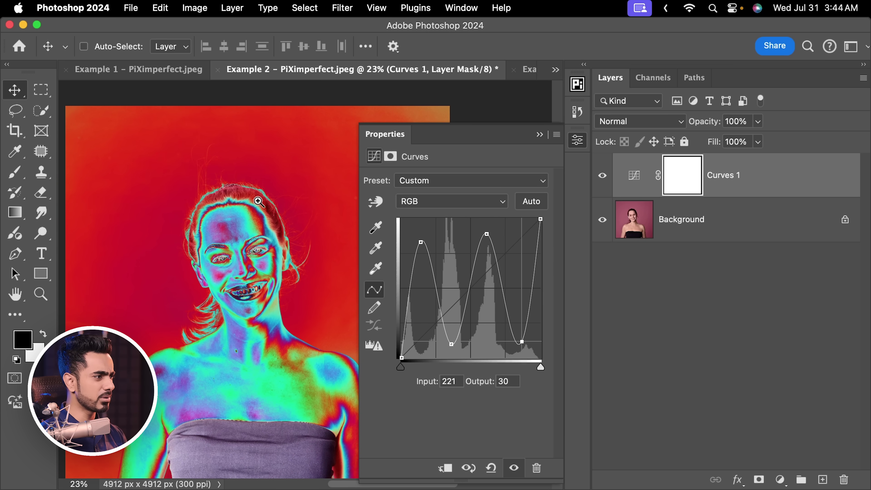
pyautogui.scroll(-2, 259, 201)
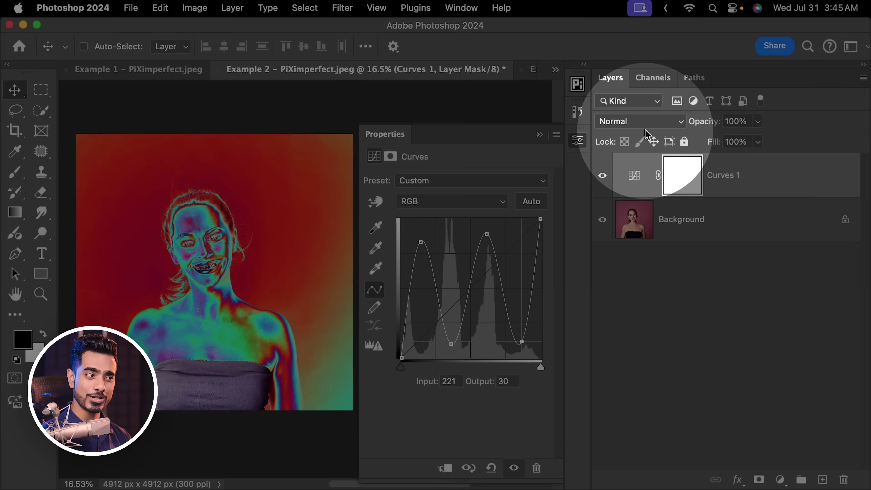
# Step: Set Curves 1 to Luminosity blending, collapse Properties, and compare it against Normal
pyautogui.click(641, 124)
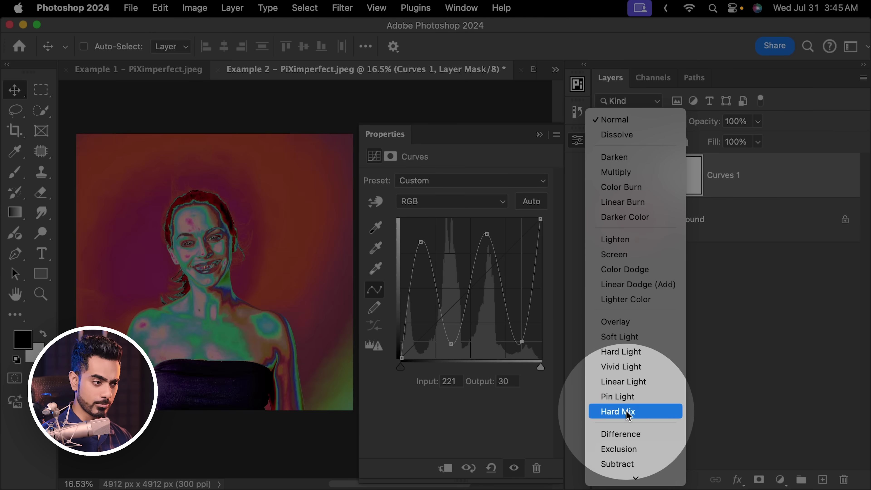
pyautogui.click(621, 476)
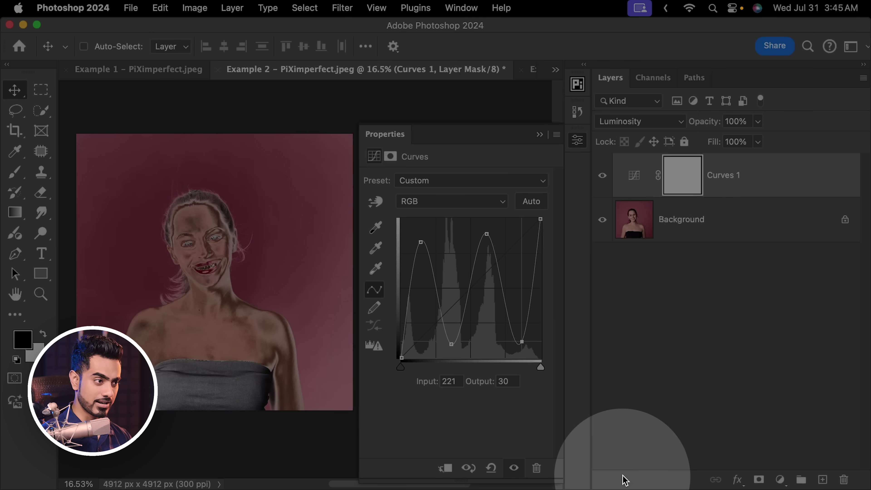
pyautogui.click(541, 135)
pyautogui.moveTo(239, 234); pyautogui.dragTo(303, 229)
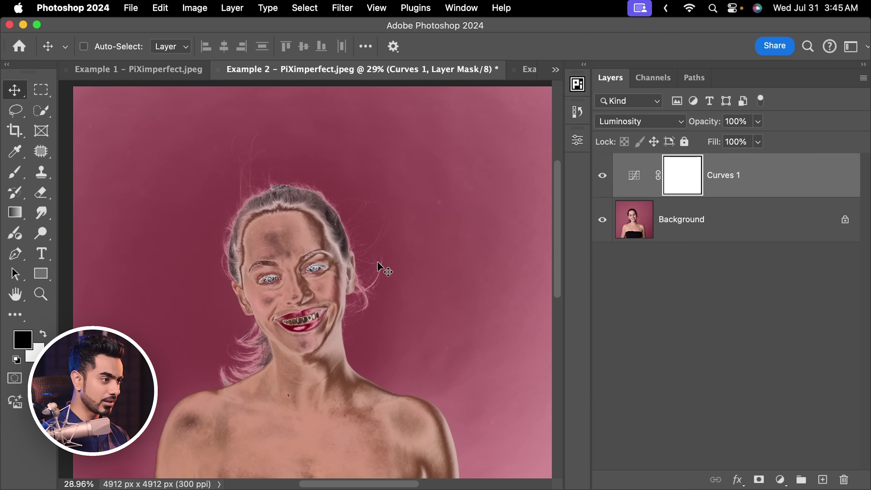
pyautogui.hotkey('alt', 'shift', 'n')
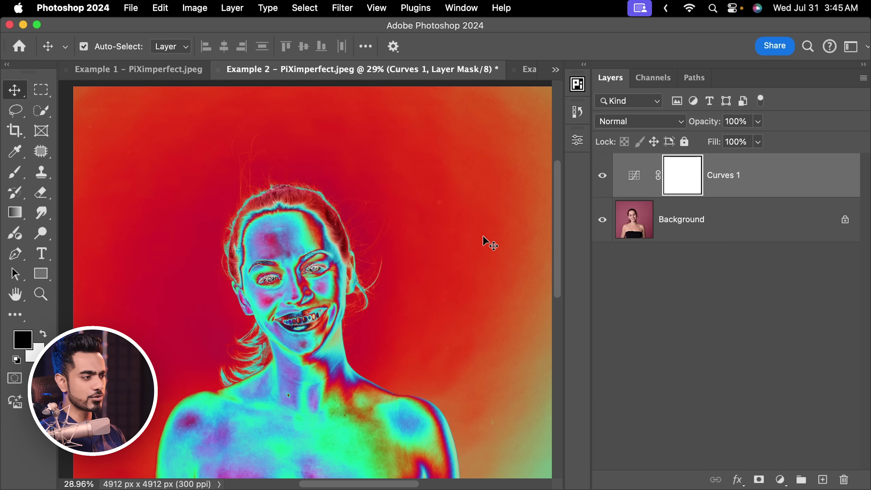
pyautogui.hotkey('alt', 'shift', 'y')
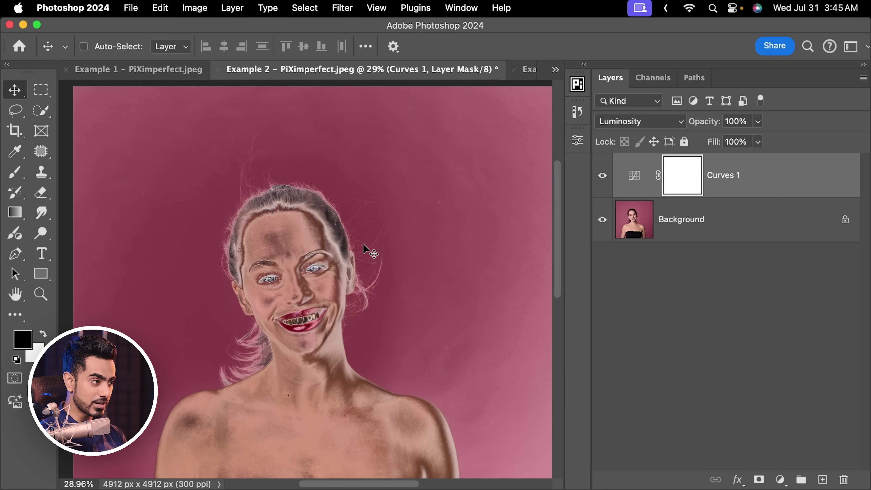
pyautogui.hscroll(3, 384, 238)
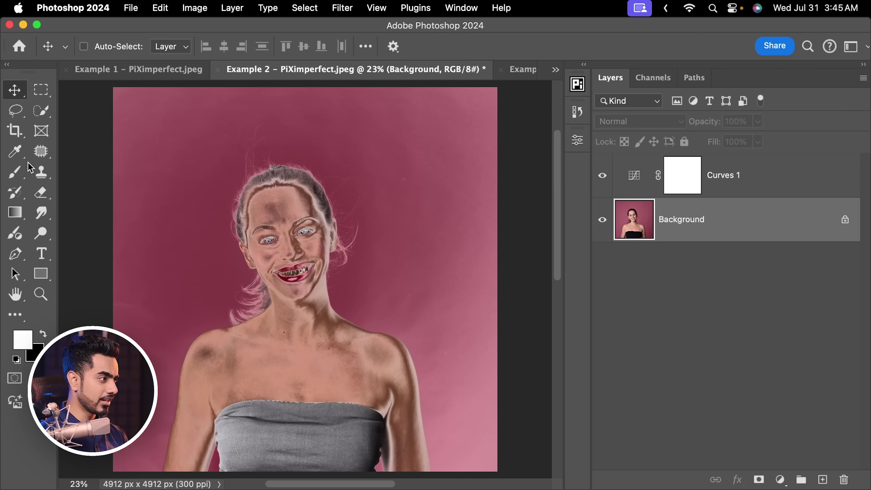
# Step: Select the Remove Tool and zoom in on the background above her head
pyautogui.click(40, 153)
pyautogui.click(79, 165)
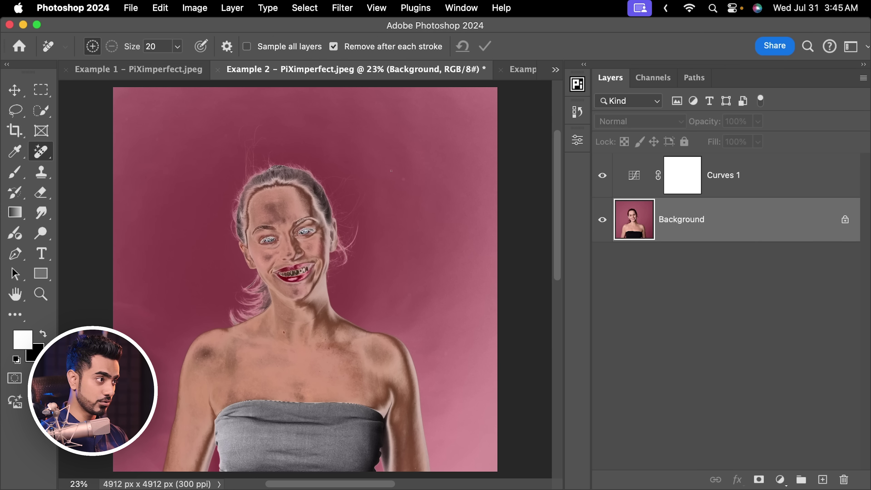
pyautogui.moveTo(399, 185); pyautogui.dragTo(432, 171)
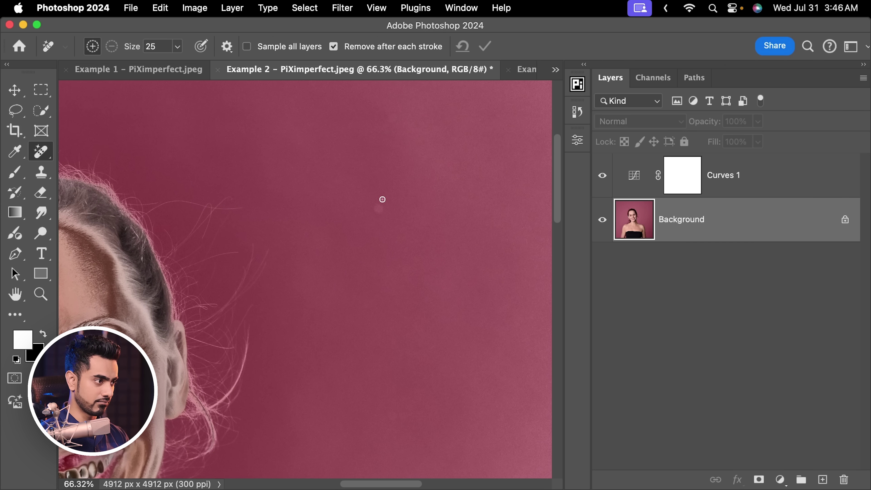
pyautogui.scroll(-3, 381, 188)
pyautogui.hscroll(-3, 466, 255)
pyautogui.scroll(2, 466, 255)
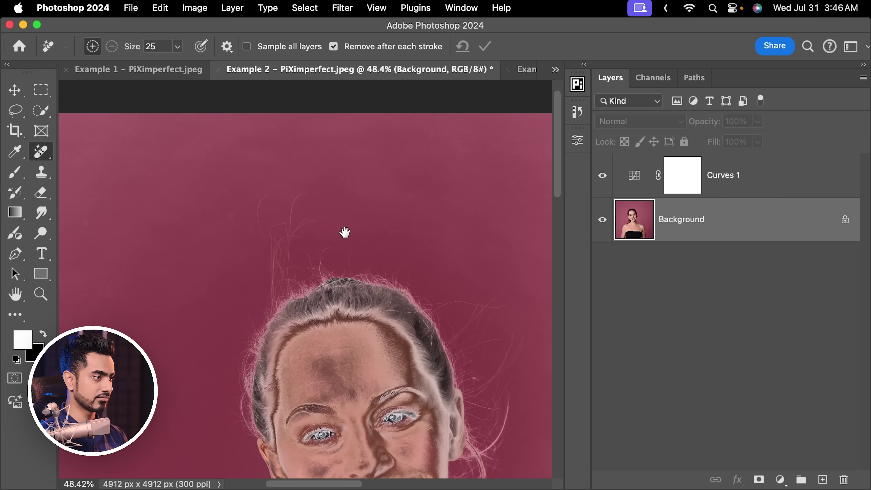
pyautogui.scroll(3, 344, 231)
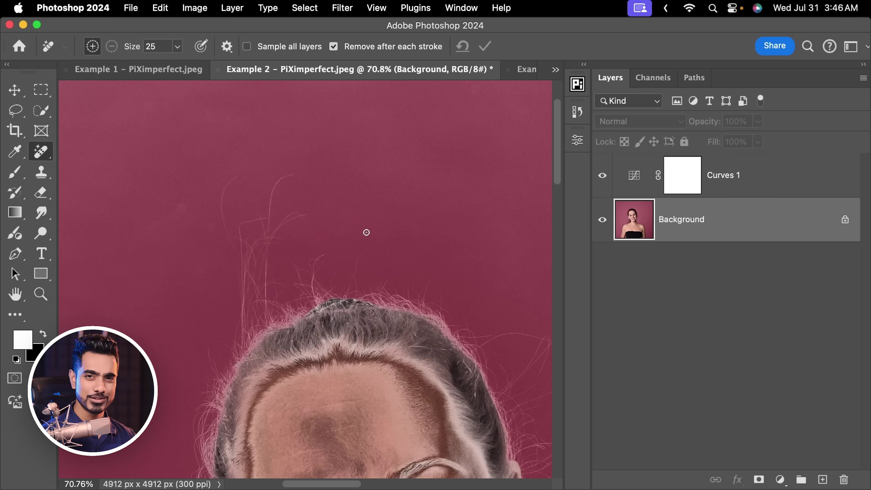
pyautogui.scroll(-5, 366, 232)
pyautogui.scroll(1, 384, 234)
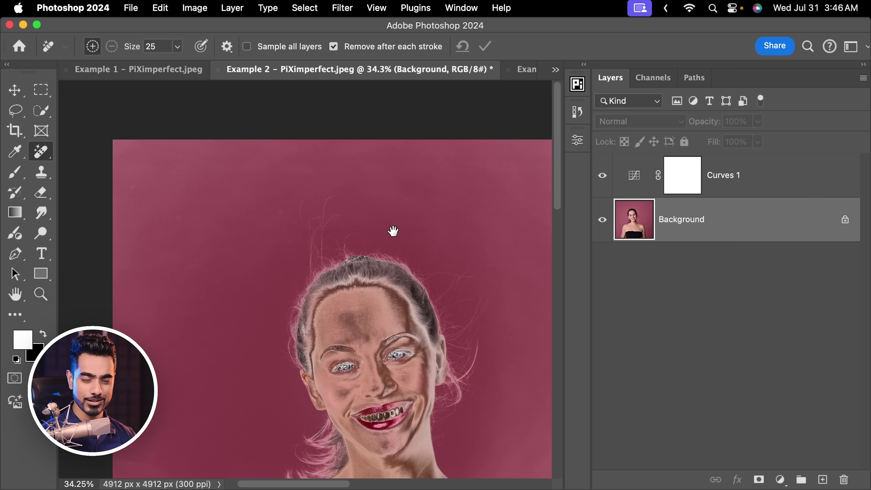
pyautogui.scroll(-3, 388, 233)
# Step: Rename Curves 1 to 'Solar Curve', set it to Normal blending, and select Background
pyautogui.click(728, 182)
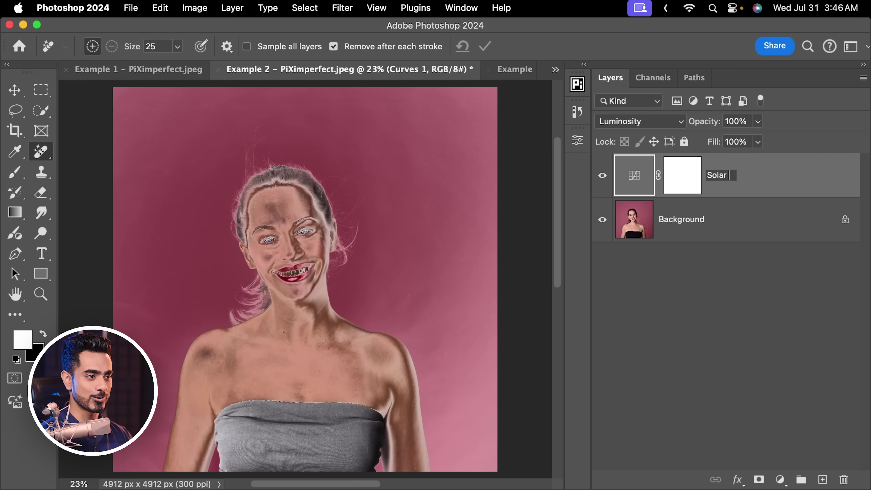
pyautogui.click(630, 125)
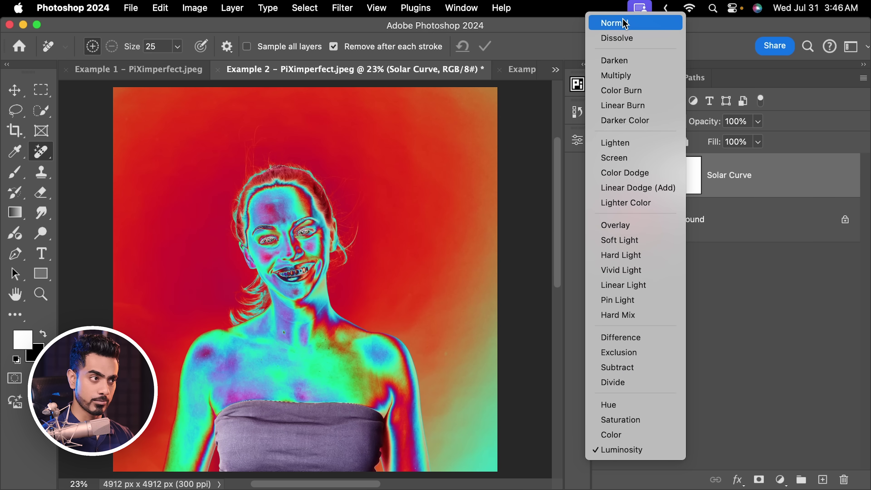
pyautogui.click(616, 22)
pyautogui.click(744, 218)
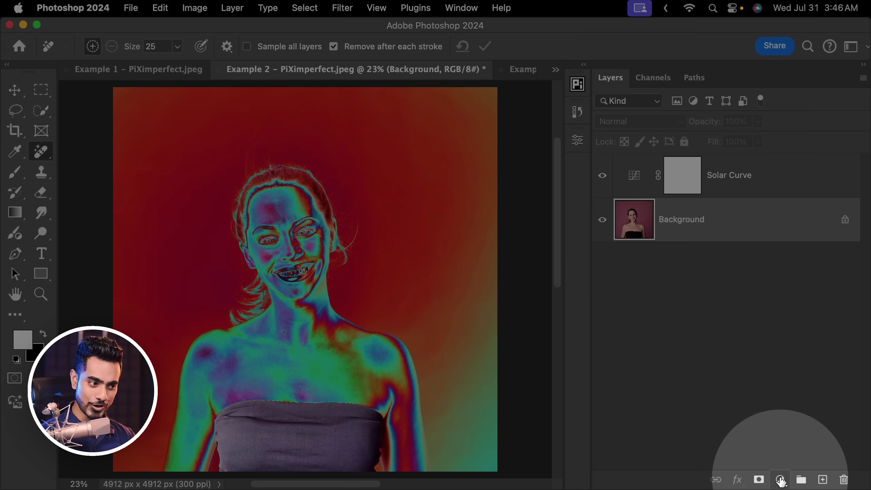
# Step: Add a new Curves layer and lift its midpoint to about Input 113, Output 161
pyautogui.click(780, 479)
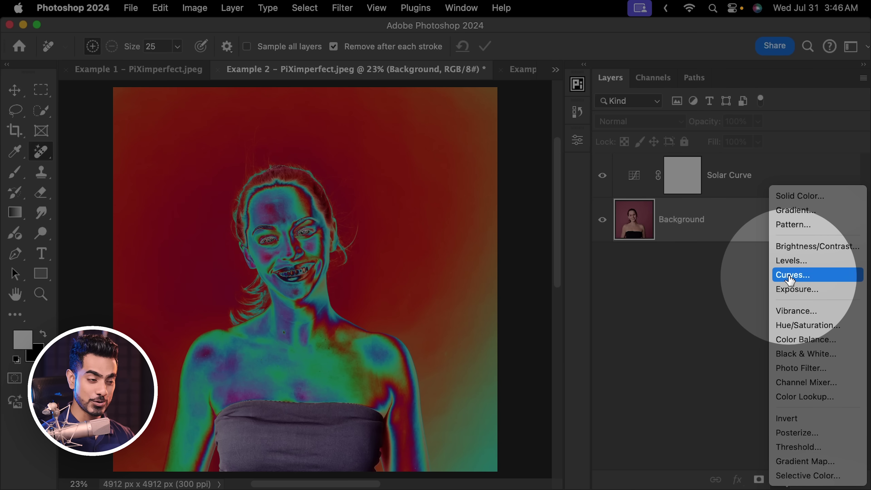
pyautogui.click(790, 275)
pyautogui.moveTo(333, 272); pyautogui.dragTo(263, 281)
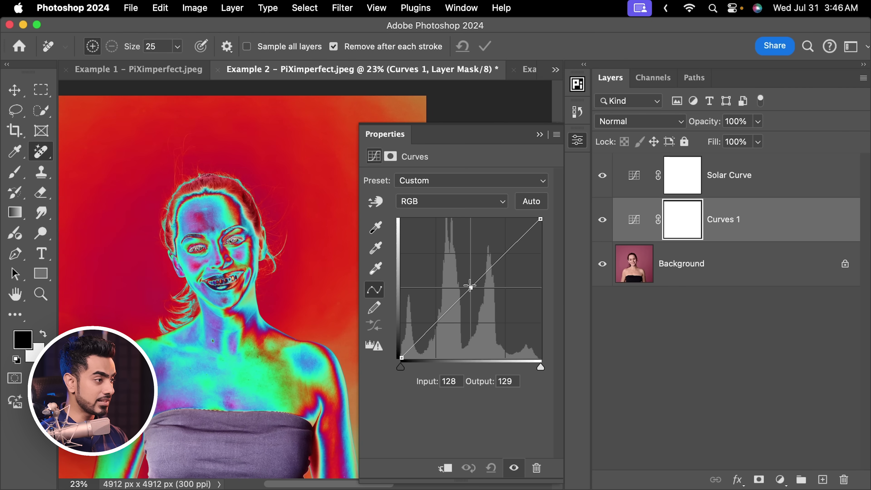
pyautogui.moveTo(470, 285)
pyautogui.mouseDown()
pyautogui.moveTo(463, 264)
pyautogui.moveTo(461, 283)
pyautogui.moveTo(463, 270)
pyautogui.mouseUp()
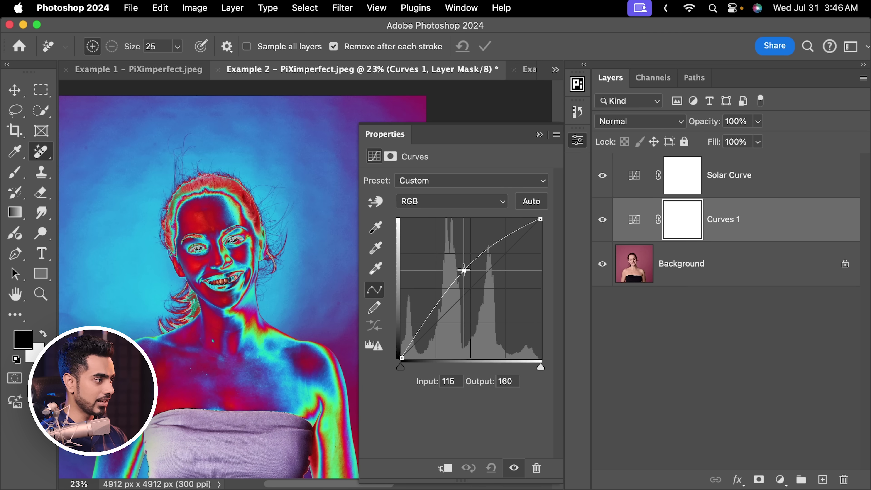
pyautogui.scroll(5, 235, 227)
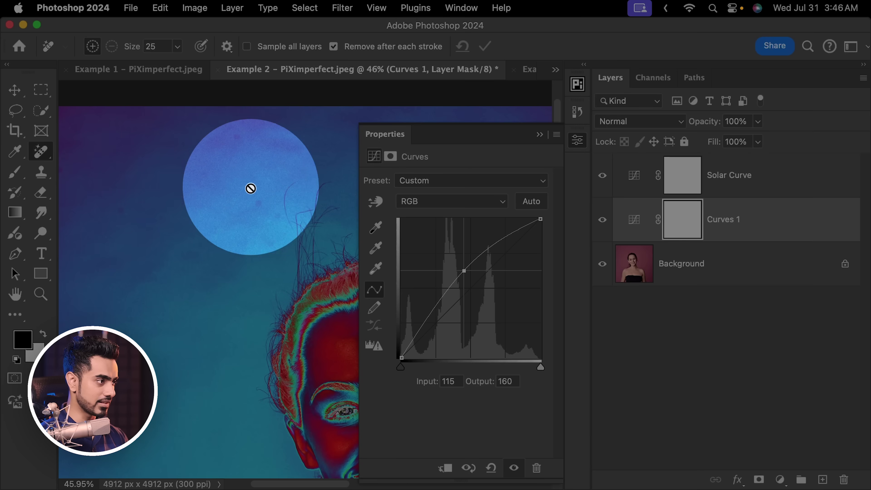
pyautogui.scroll(-4, 266, 252)
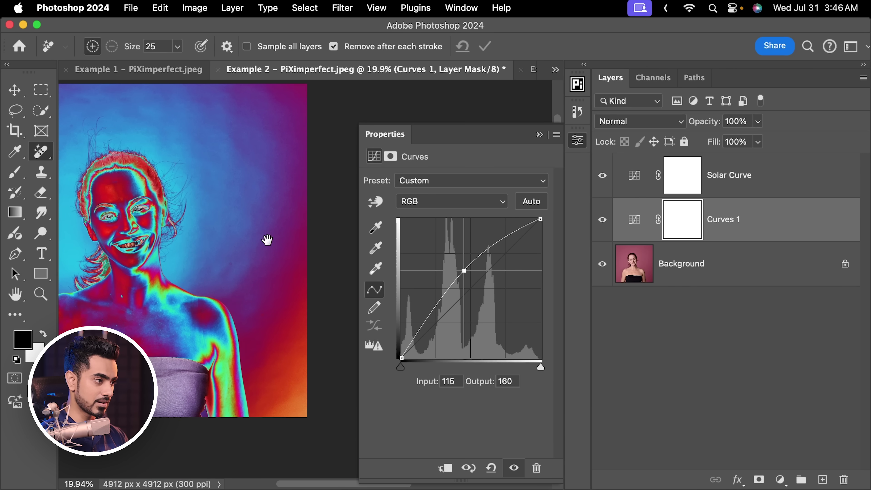
pyautogui.moveTo(470, 271); pyautogui.dragTo(486, 313)
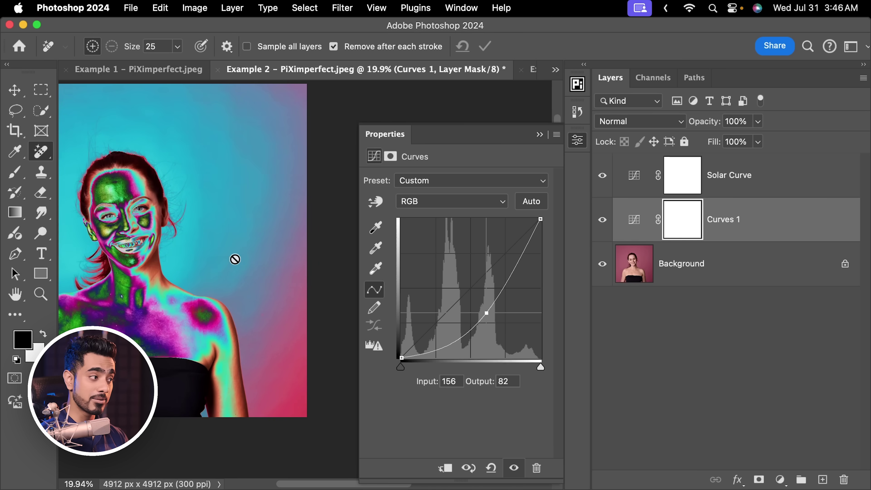
pyautogui.moveTo(168, 174); pyautogui.dragTo(259, 241)
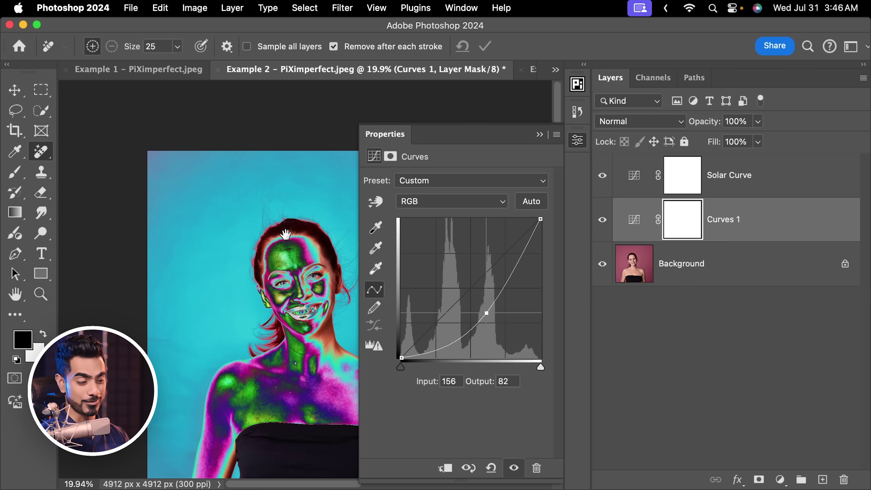
pyautogui.moveTo(483, 303); pyautogui.dragTo(462, 269)
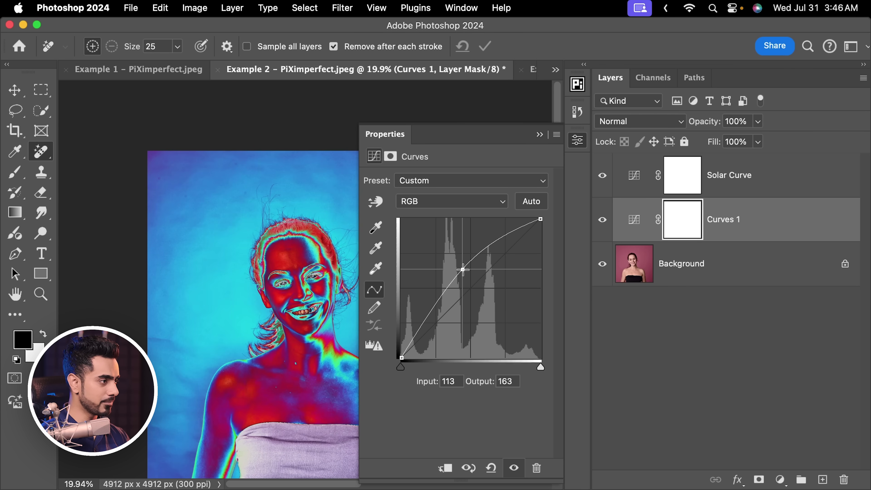
pyautogui.scroll(4, 224, 169)
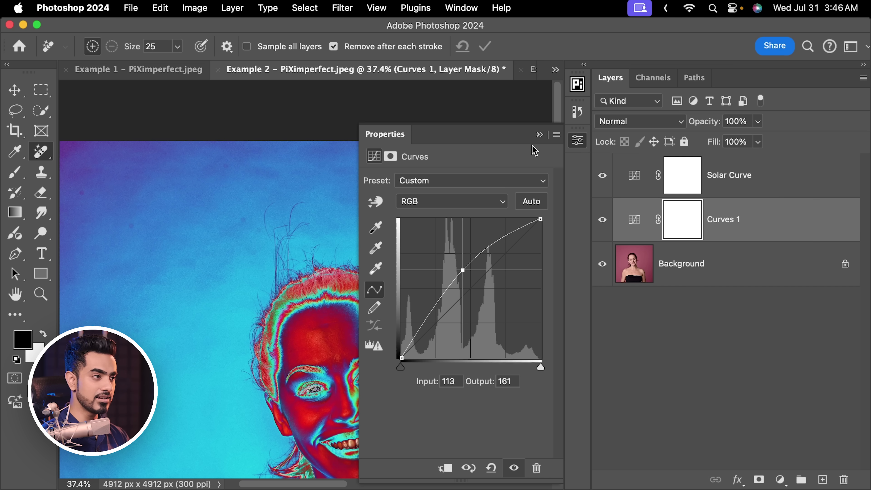
# Step: On the Background layer, erase the dust spots on the blue backdrop with the Remove tool
pyautogui.click(541, 135)
pyautogui.click(680, 280)
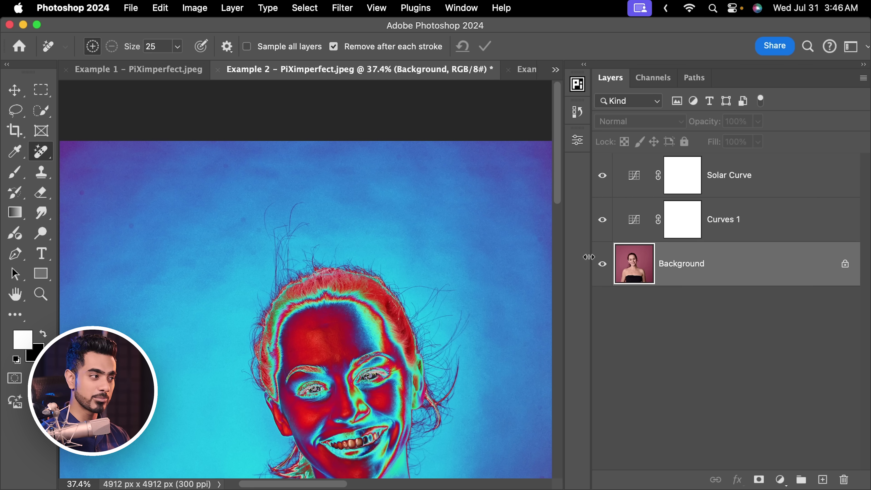
pyautogui.scroll(3, 181, 229)
pyautogui.moveTo(313, 169); pyautogui.dragTo(323, 179)
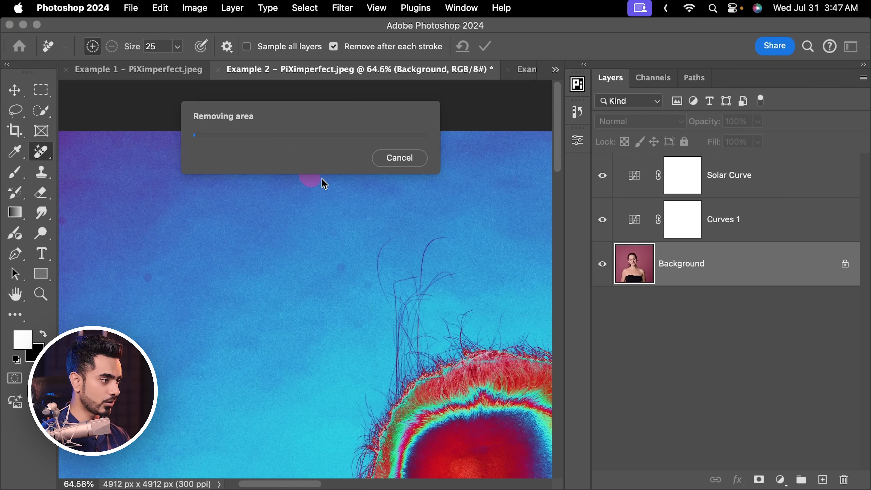
pyautogui.moveTo(346, 258); pyautogui.dragTo(333, 269)
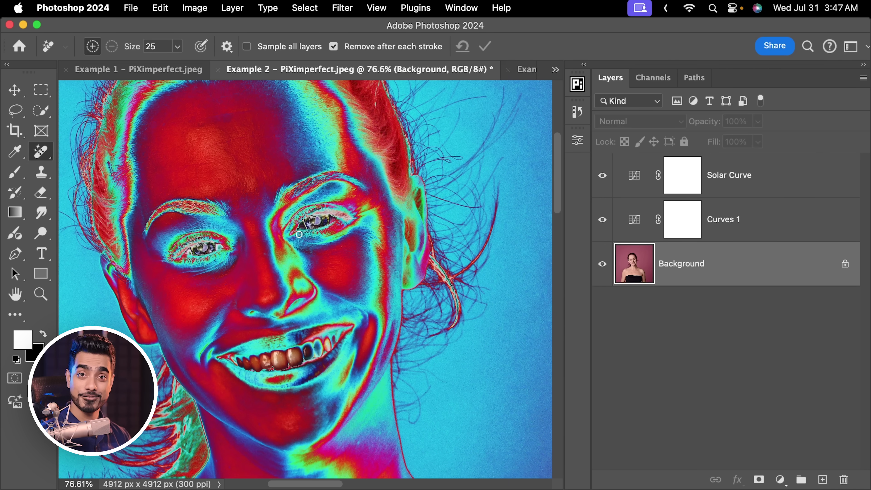
pyautogui.scroll(-10, 311, 321)
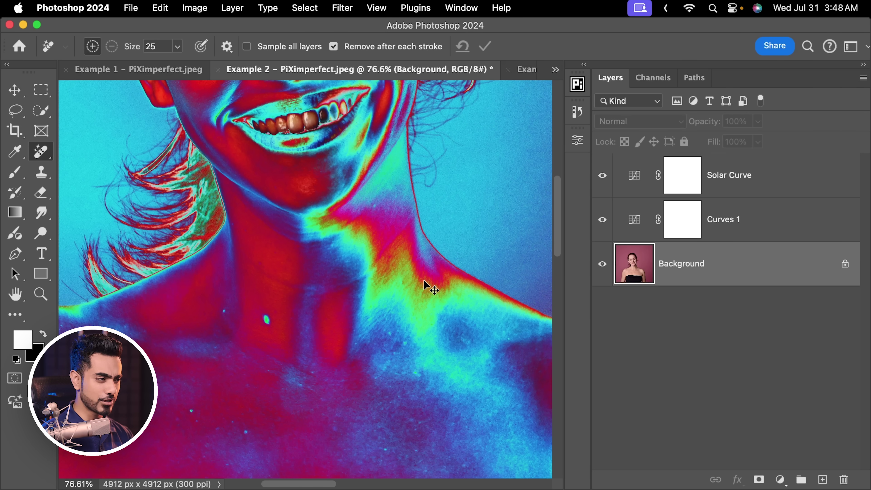
pyautogui.press('super+0')
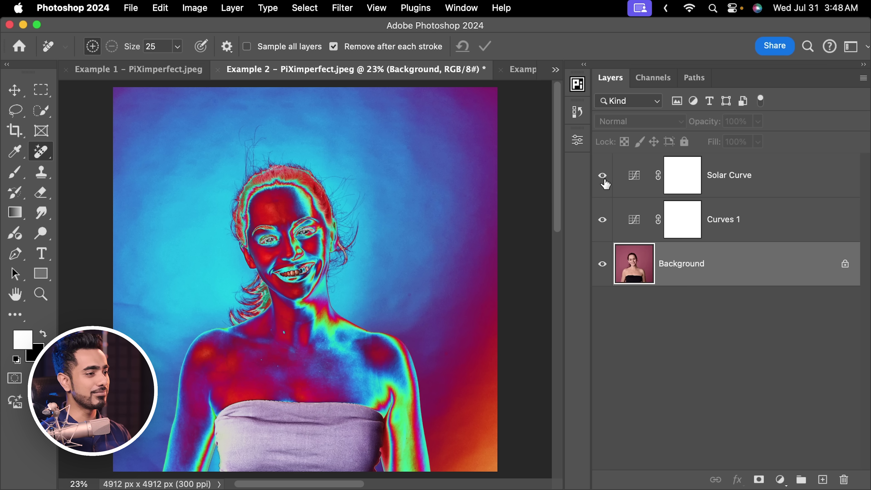
# Step: Hide the solarized Curves check layer and open the PiXimperfect check-layers .atn file
pyautogui.click(603, 220)
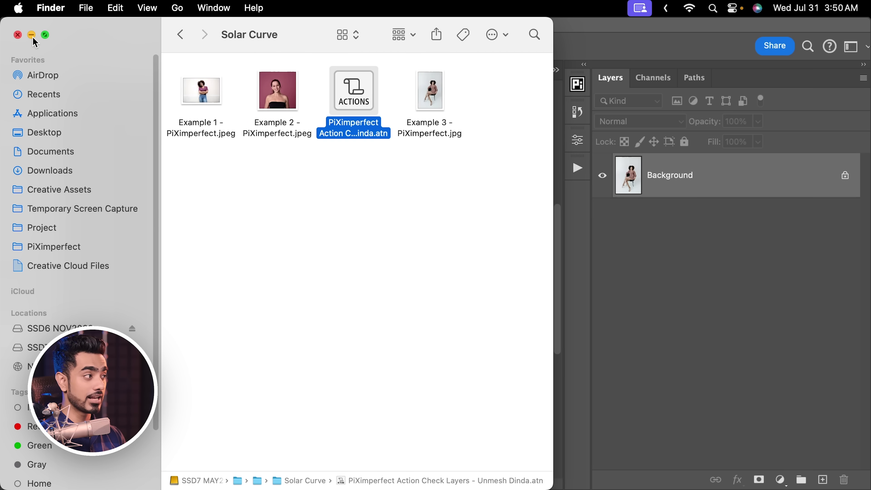
pyautogui.doubleClick(354, 103)
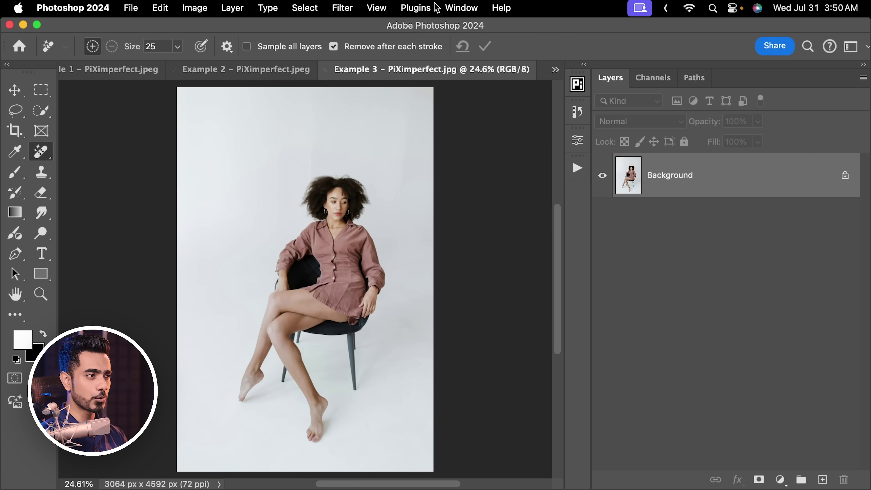
# Step: Load the PiXimperfect check-layers .atn action set into the Actions panel and select Create Check Layers
pyautogui.click(470, 8)
pyautogui.click(485, 61)
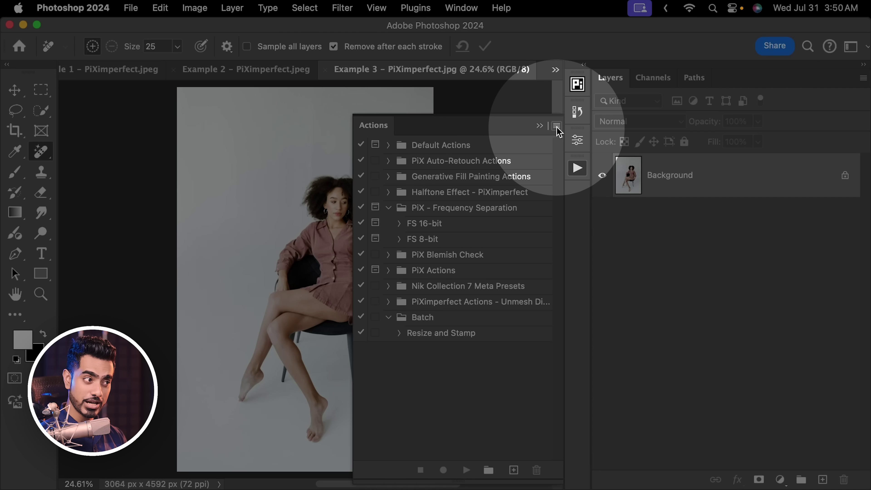
pyautogui.click(557, 126)
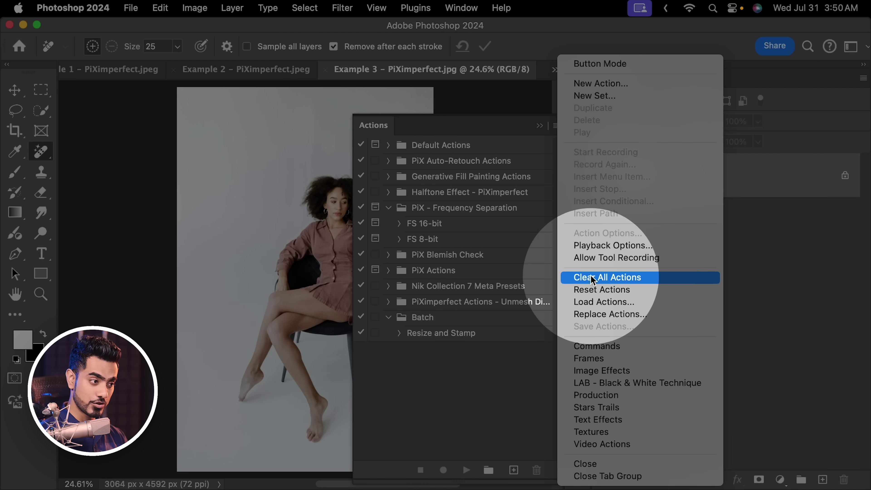
pyautogui.click(598, 302)
pyautogui.click(370, 104)
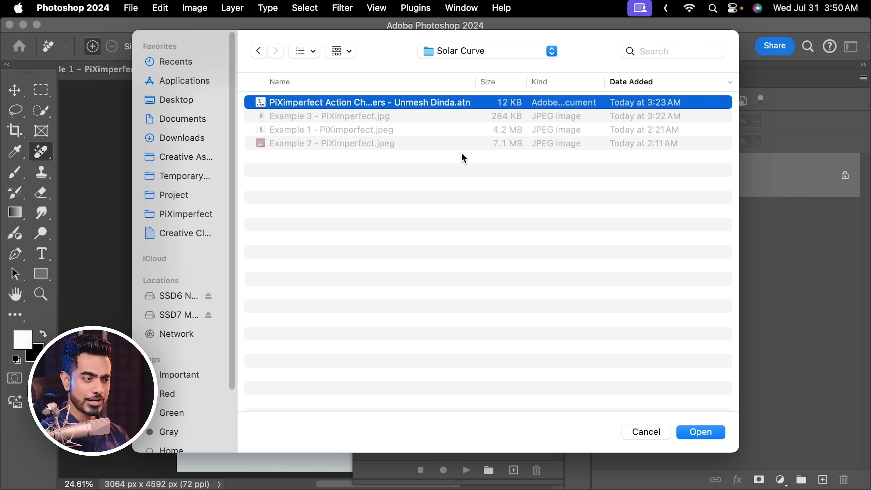
pyautogui.click(700, 432)
pyautogui.click(453, 365)
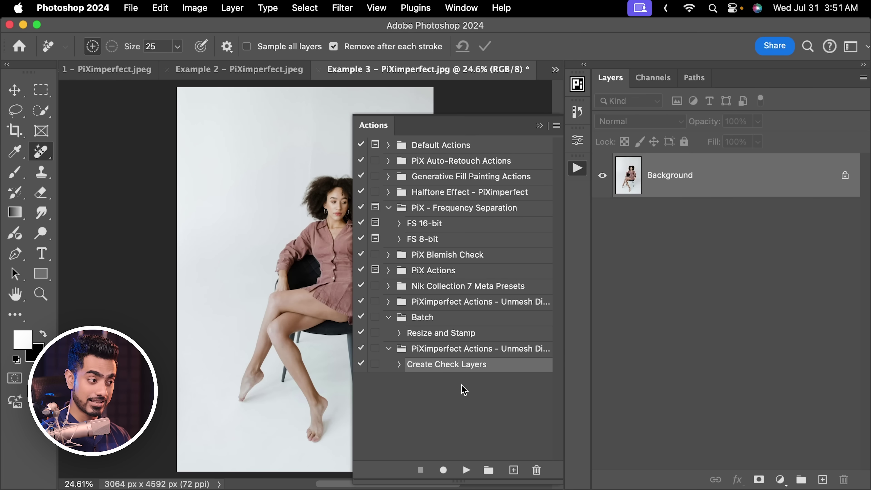
# Step: Play Create Check Layers on Example 3, adding Solar Curve, Amplify Colors, Just Colors, Saturation and Luminance layers
pyautogui.click(466, 470)
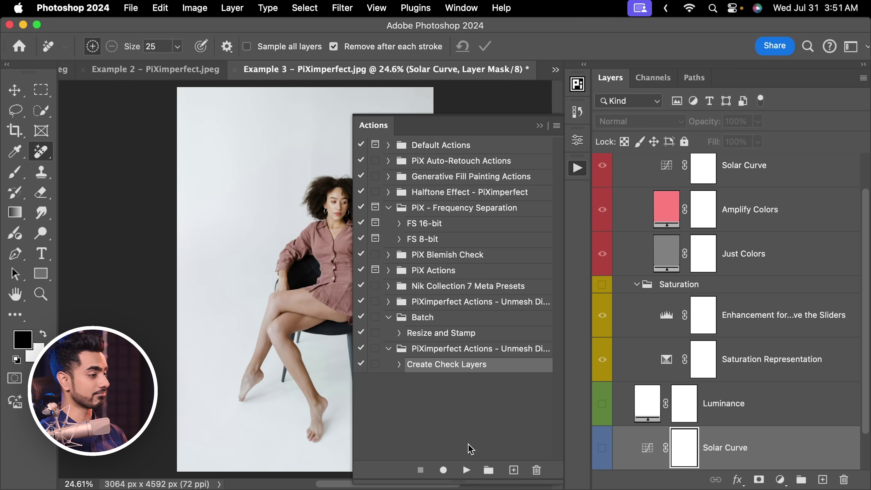
pyautogui.click(539, 126)
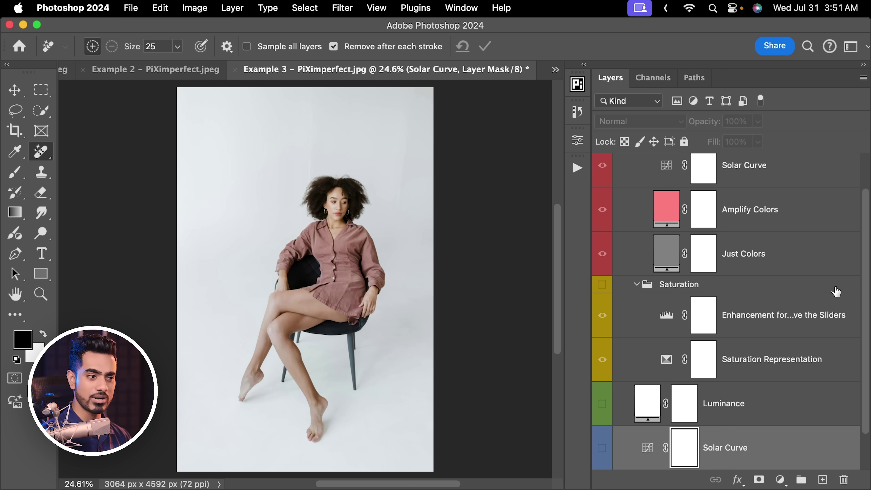
pyautogui.scroll(3, 853, 210)
pyautogui.scroll(-5, 862, 223)
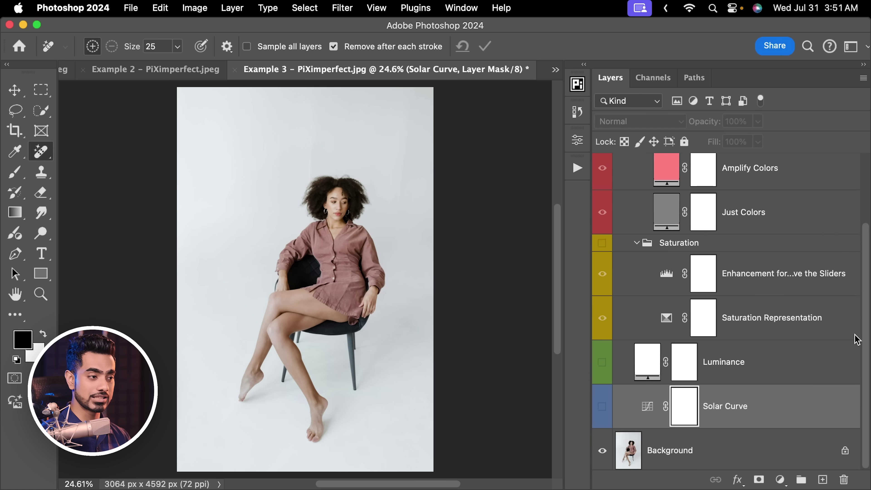
# Step: Turn on the Solar Curve layer, inspect Example 3 closely for dust, then hide it again
pyautogui.click(602, 410)
pyautogui.scroll(5, 325, 175)
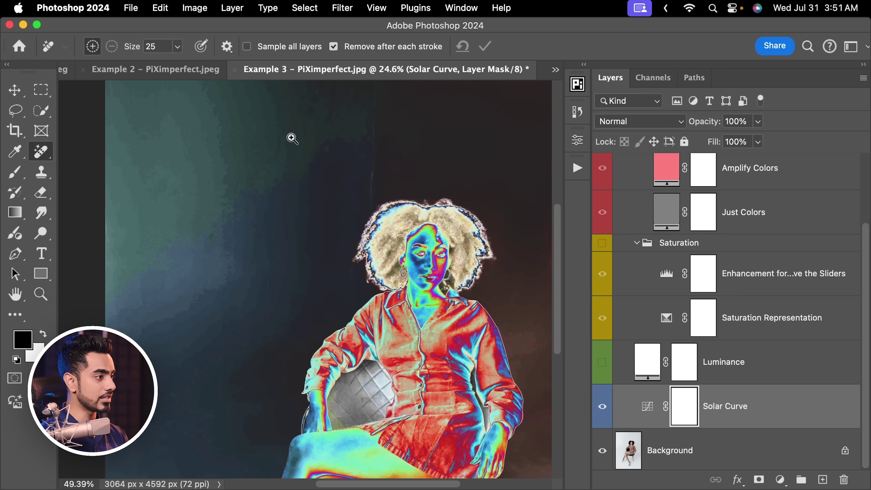
pyautogui.scroll(3, 292, 136)
pyautogui.hscroll(5, 288, 180)
pyautogui.scroll(-2, 366, 156)
pyautogui.scroll(-8, 424, 174)
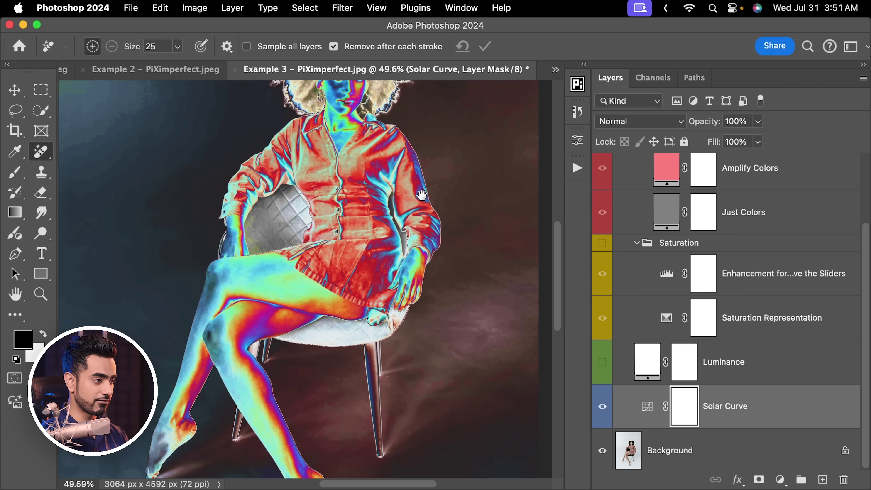
pyautogui.click(602, 408)
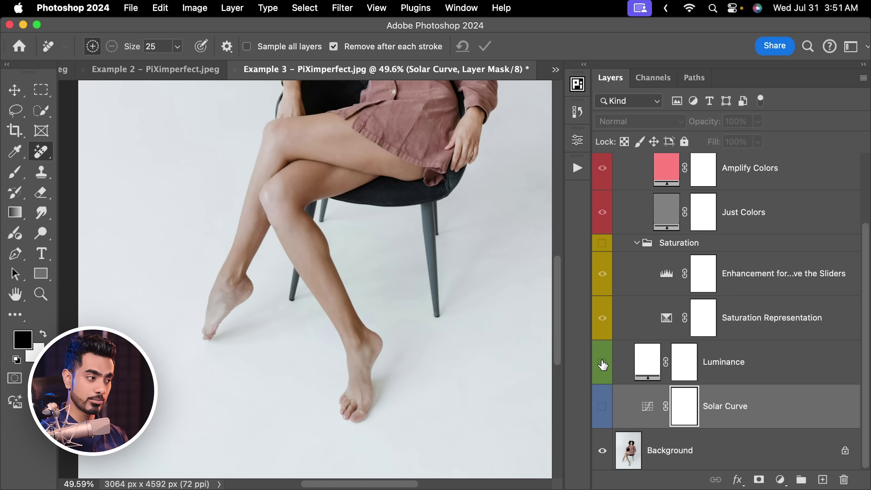
# Step: Switch on the Saturation check group to show the portrait as a dark greyscale saturation map
pyautogui.click(594, 249)
pyautogui.scroll(-3, 447, 191)
pyautogui.scroll(3, 443, 224)
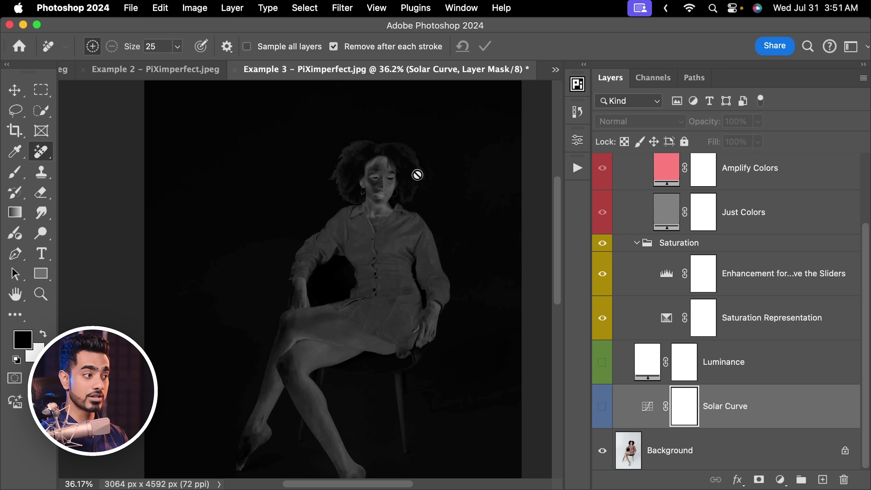